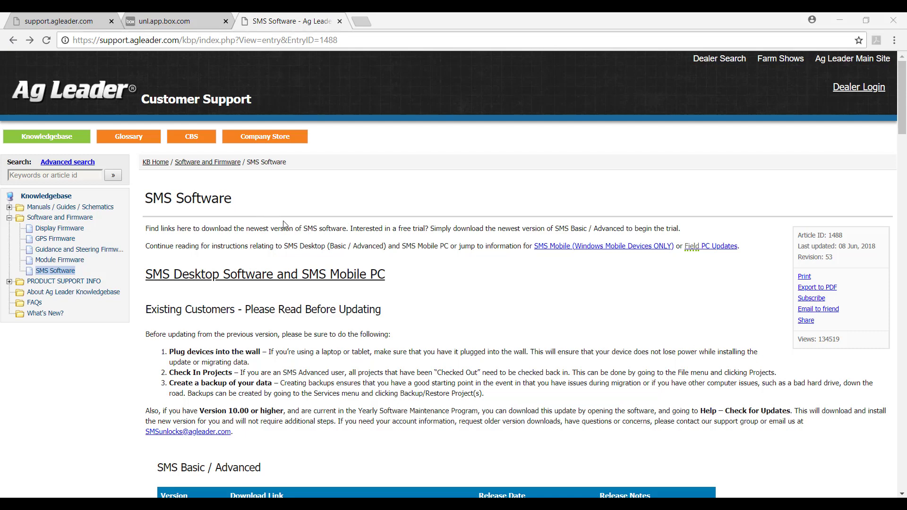
- Open google.com in a new tab and search for 'SMS Software'
{"action": "scroll", "coordinate": [284, 225], "scroll_direction": "down", "scroll_amount": 7}
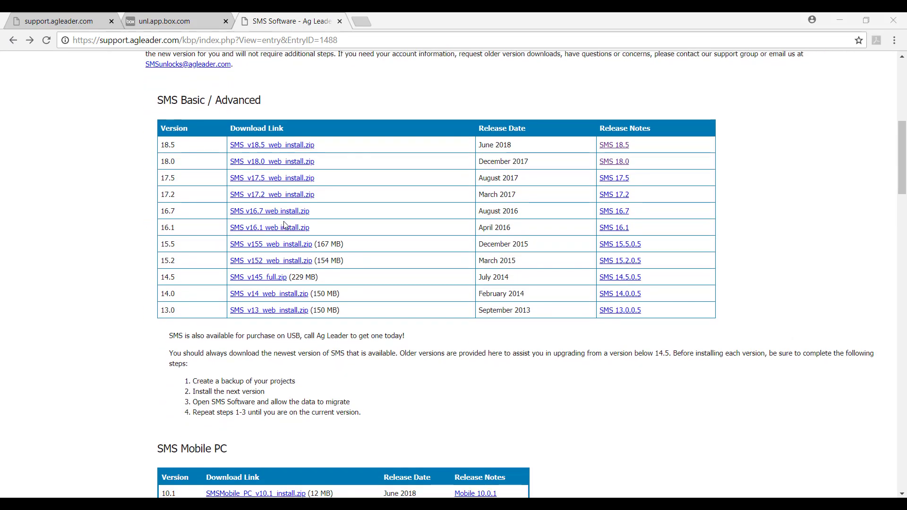
{"action": "scroll", "coordinate": [284, 226], "scroll_direction": "up", "scroll_amount": 3}
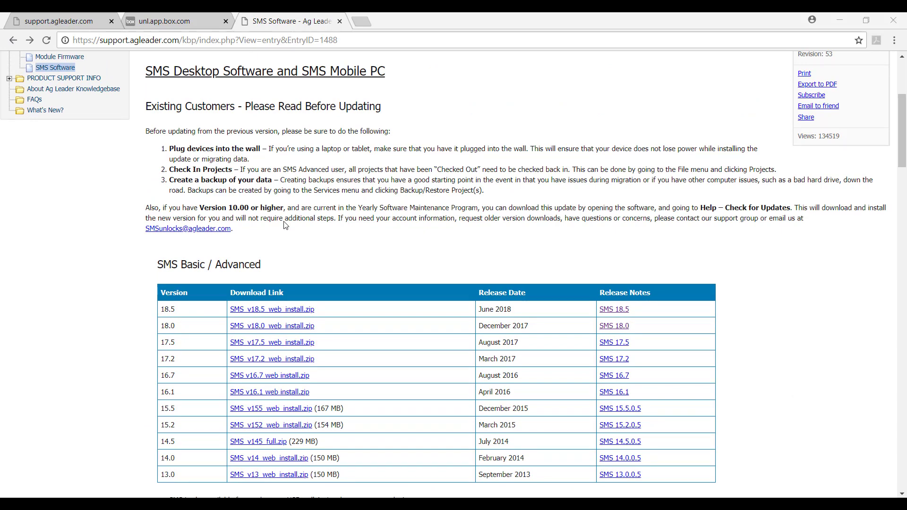
{"action": "scroll", "coordinate": [285, 225], "scroll_direction": "up", "scroll_amount": 4}
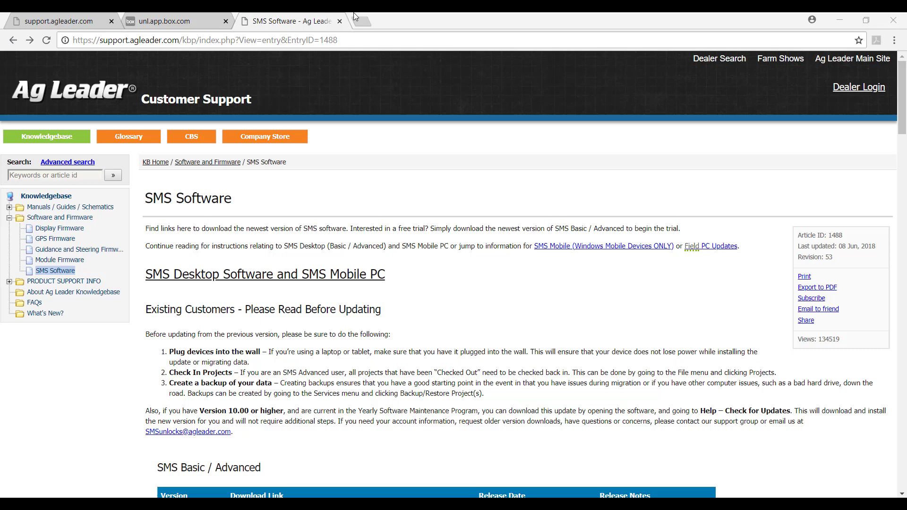
{"action": "left_click", "coordinate": [367, 20]}
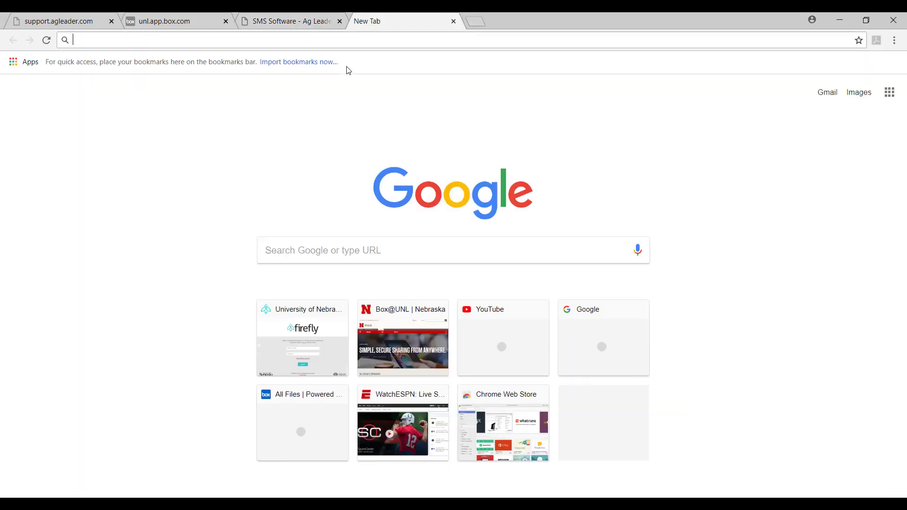
{"action": "type", "text": "google.c"}
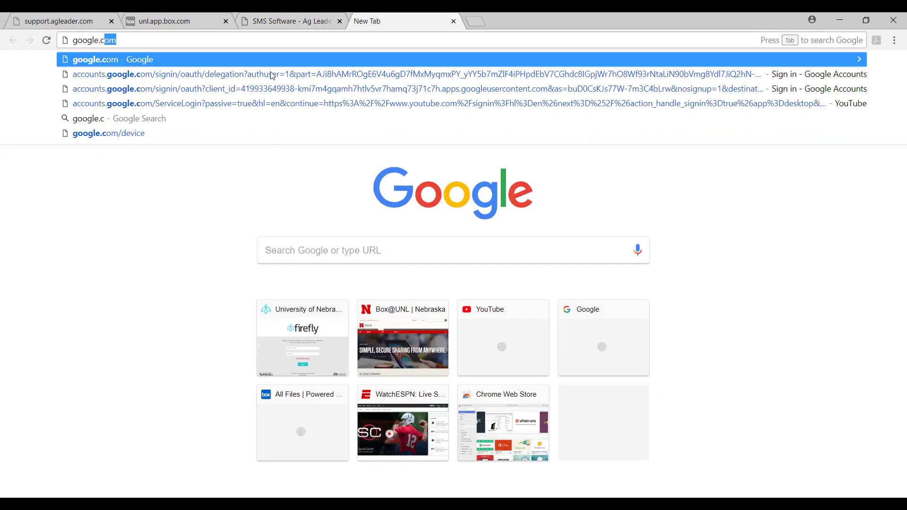
{"action": "key", "text": "Return"}
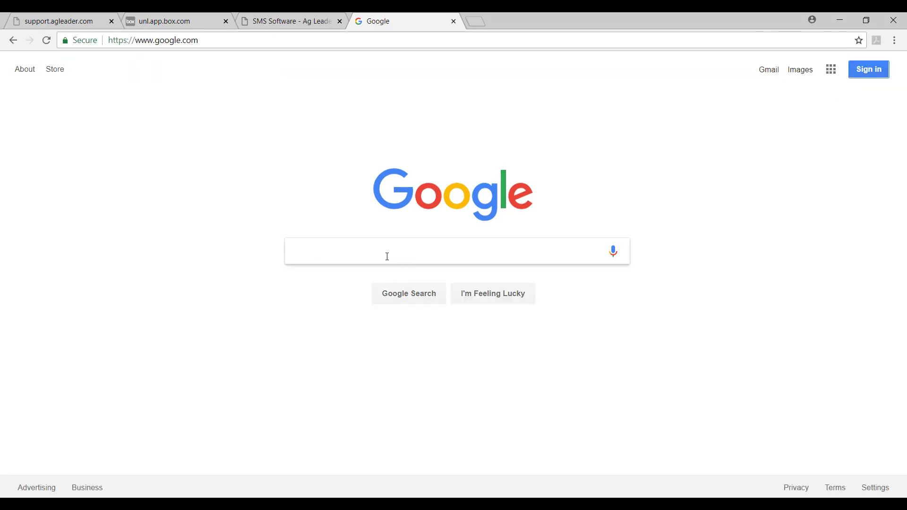
{"action": "type", "text": "SM"}
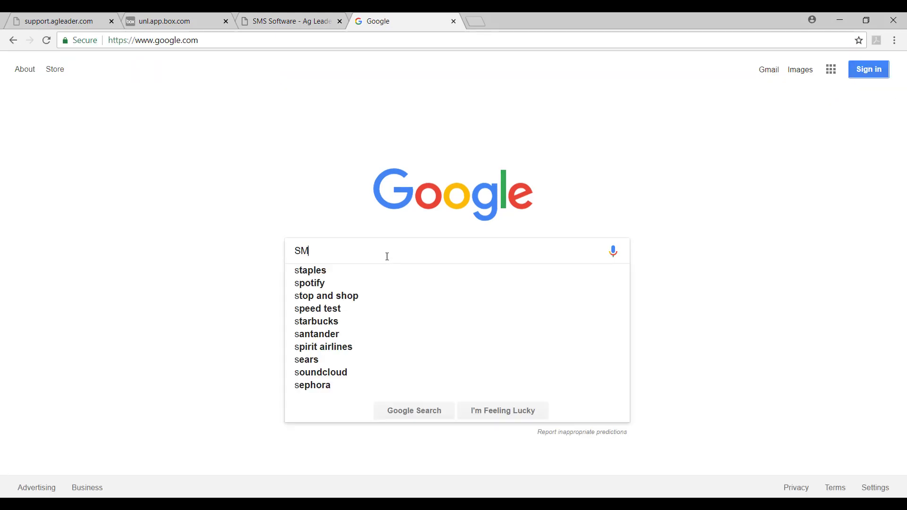
{"action": "type", "text": "S Software"}
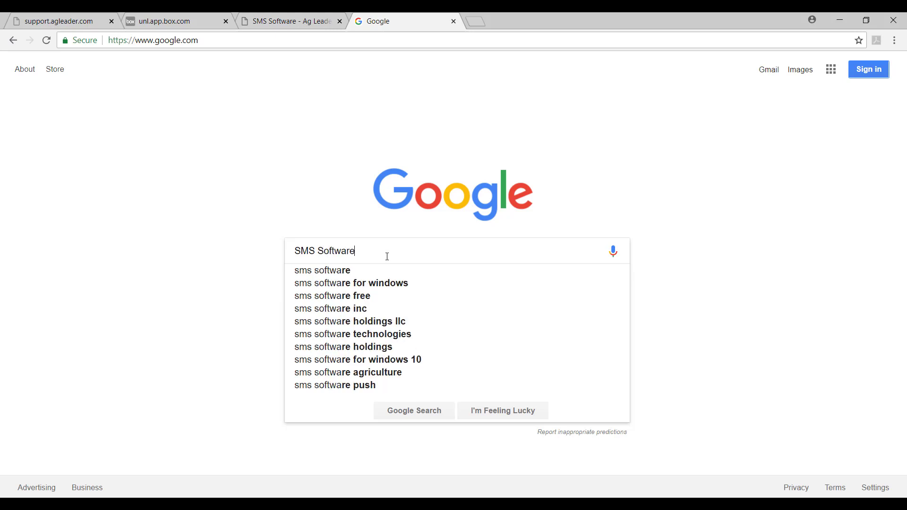
{"action": "key", "text": "Return"}
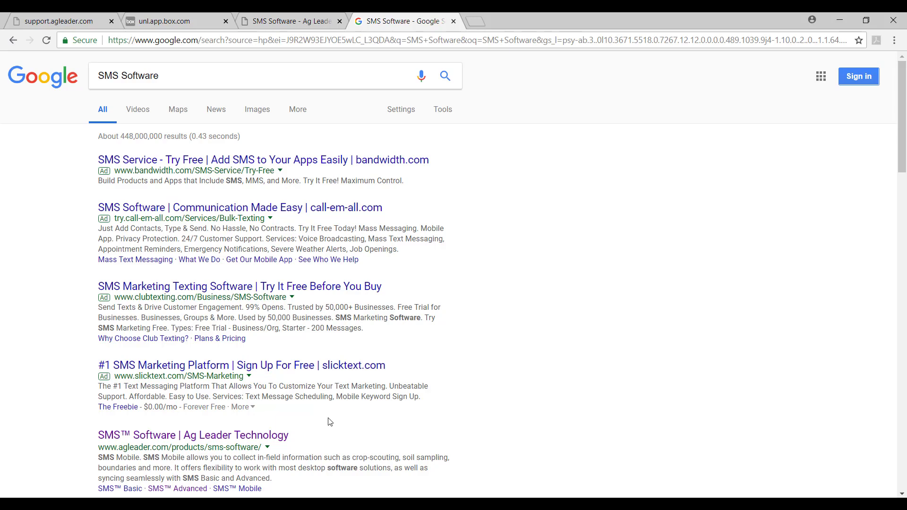
- Open the 'SMS Software | Ag Leader Technology' result and follow Try it Free Now to Knowledge Base article 1488
{"action": "left_click", "coordinate": [188, 443]}
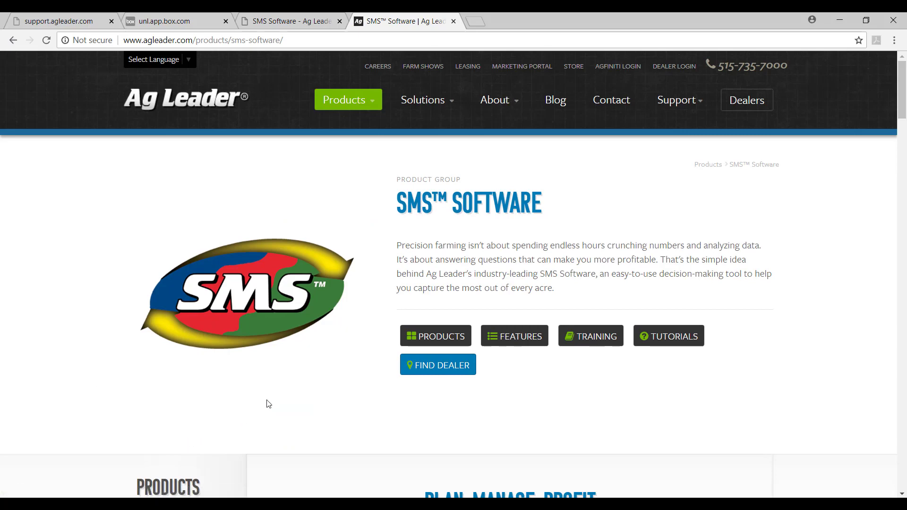
{"action": "scroll", "coordinate": [392, 330], "scroll_direction": "down", "scroll_amount": 2}
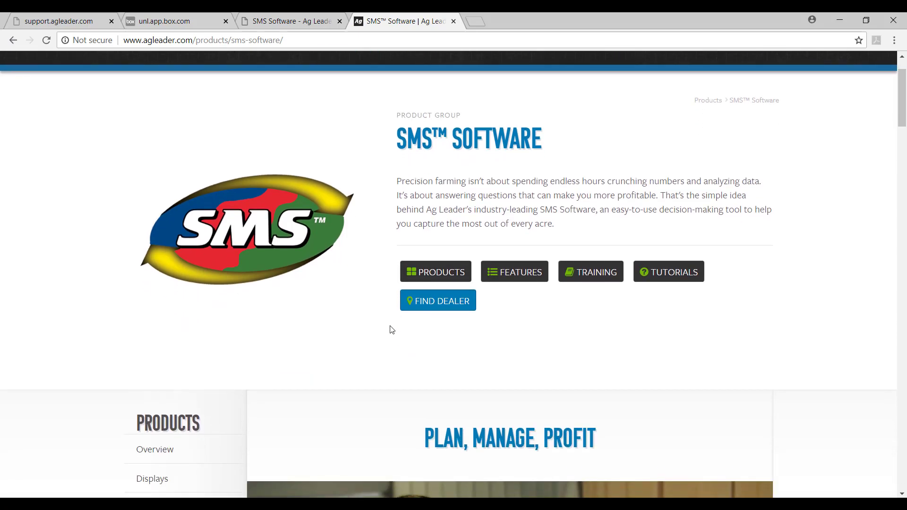
{"action": "scroll", "coordinate": [392, 330], "scroll_direction": "down", "scroll_amount": 20}
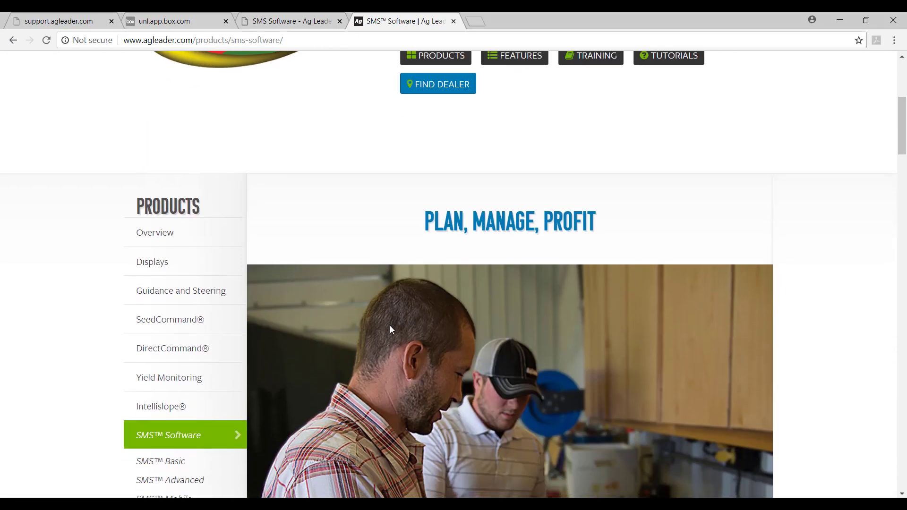
{"action": "scroll", "coordinate": [391, 330], "scroll_direction": "down", "scroll_amount": 15}
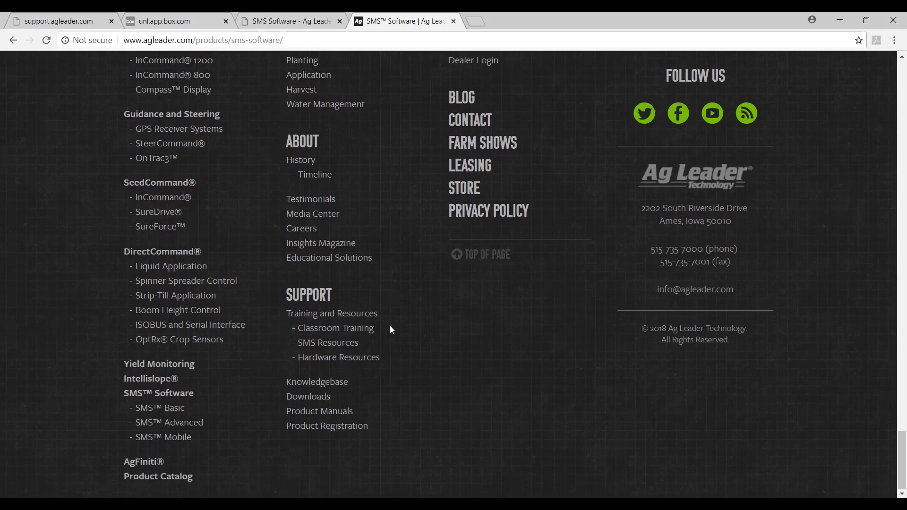
{"action": "scroll", "coordinate": [391, 330], "scroll_direction": "up", "scroll_amount": 9}
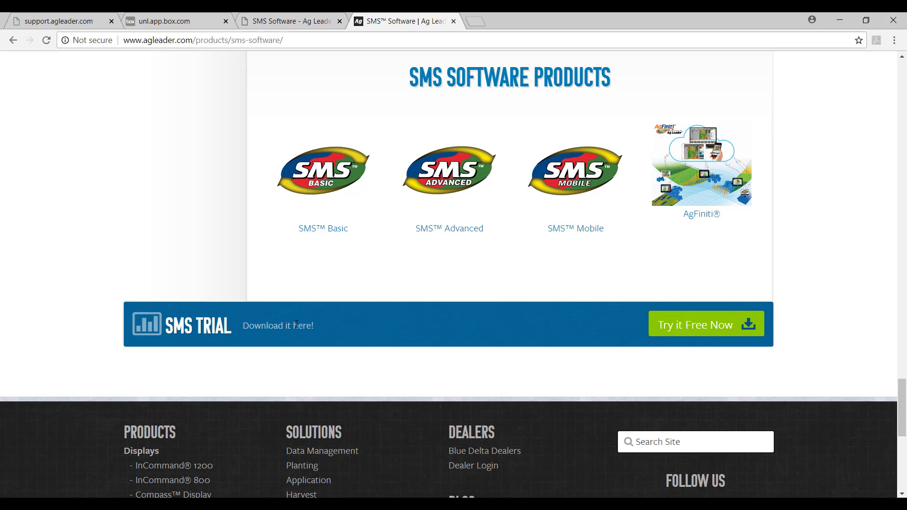
{"action": "left_click", "coordinate": [696, 332]}
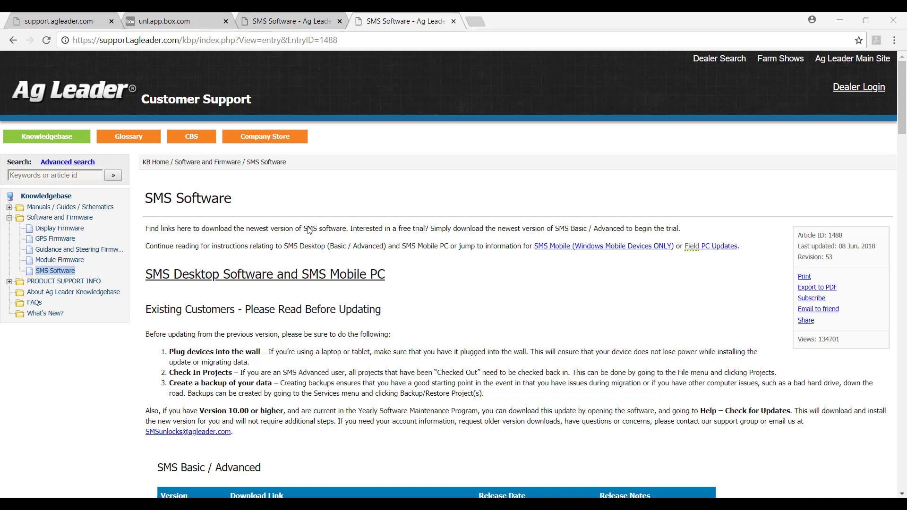
{"action": "scroll", "coordinate": [321, 270], "scroll_direction": "down", "scroll_amount": 6}
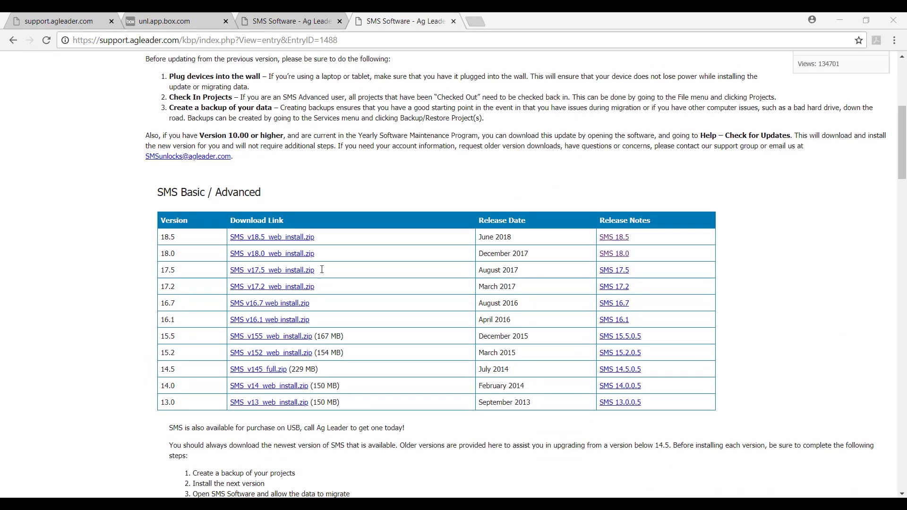
{"action": "scroll", "coordinate": [321, 269], "scroll_direction": "down", "scroll_amount": 7}
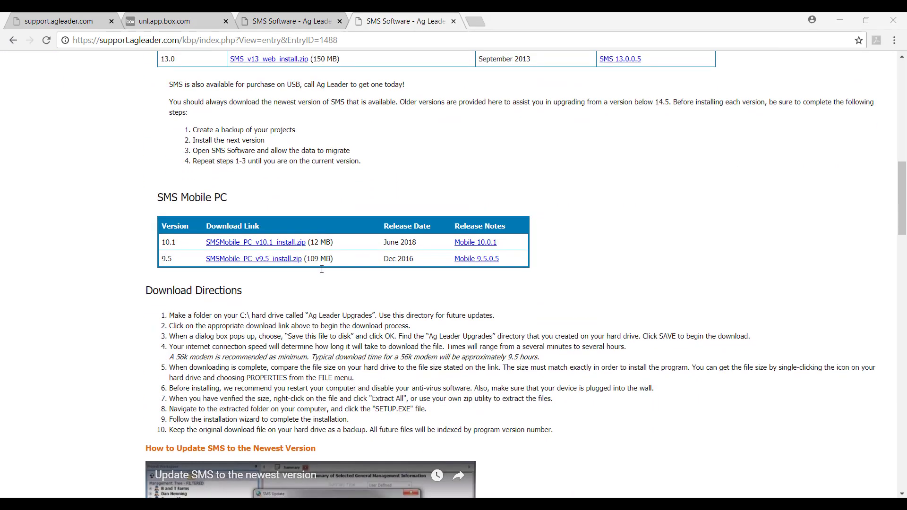
{"action": "scroll", "coordinate": [322, 270], "scroll_direction": "down", "scroll_amount": 5}
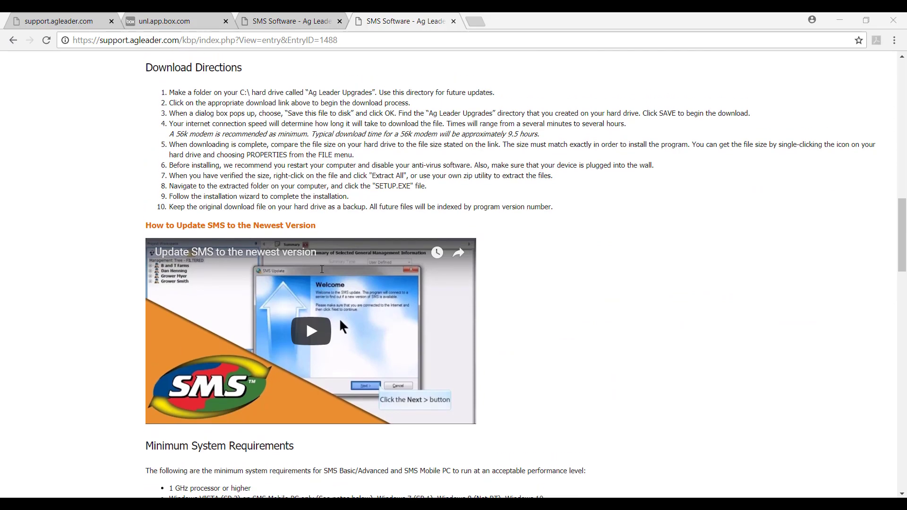
{"action": "scroll", "coordinate": [321, 270], "scroll_direction": "up", "scroll_amount": 1}
{"action": "scroll", "coordinate": [322, 269], "scroll_direction": "down", "scroll_amount": 8}
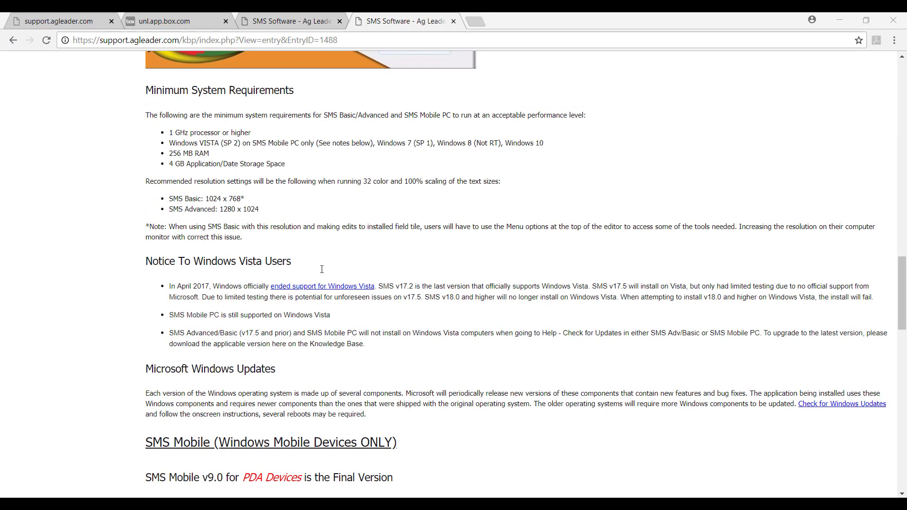
{"action": "scroll", "coordinate": [322, 269], "scroll_direction": "down", "scroll_amount": 10}
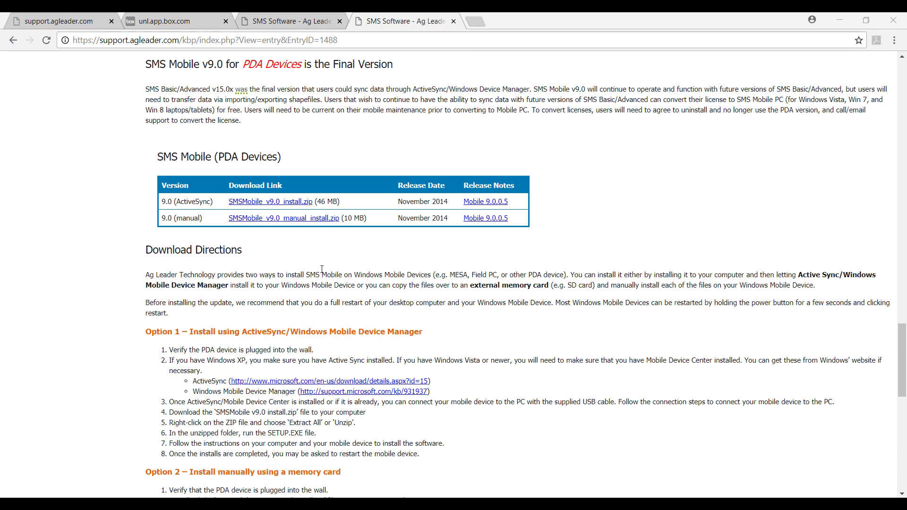
{"action": "scroll", "coordinate": [322, 270], "scroll_direction": "down", "scroll_amount": 3}
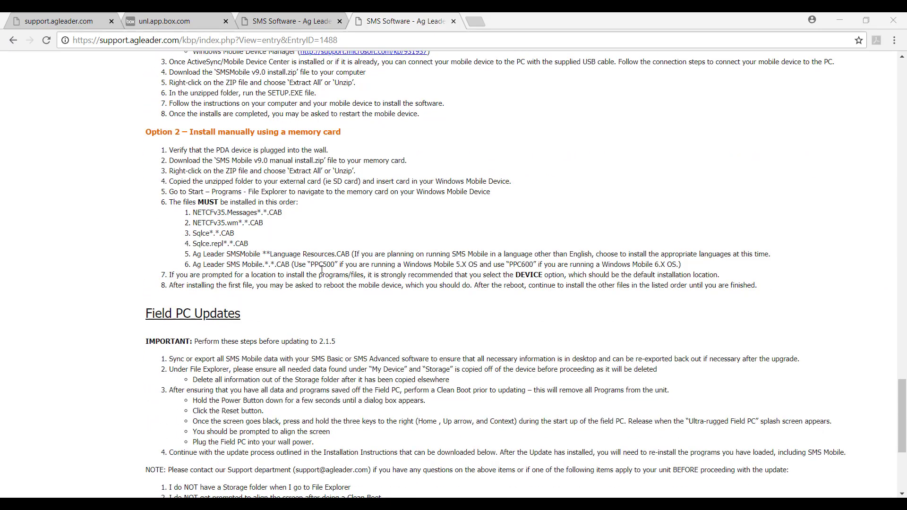
{"action": "scroll", "coordinate": [321, 270], "scroll_direction": "up", "scroll_amount": 14}
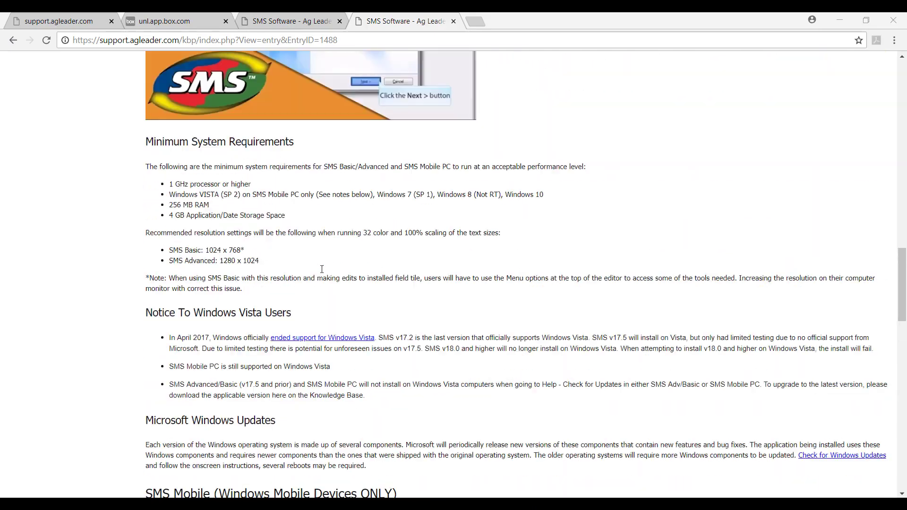
{"action": "scroll", "coordinate": [321, 270], "scroll_direction": "up", "scroll_amount": 15}
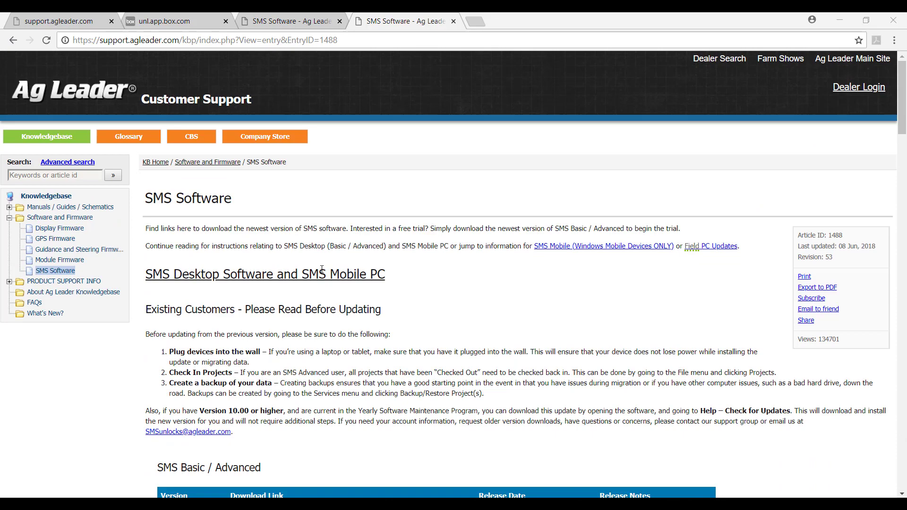
{"action": "scroll", "coordinate": [321, 269], "scroll_direction": "down", "scroll_amount": 10}
{"action": "scroll", "coordinate": [322, 269], "scroll_direction": "up", "scroll_amount": 4}
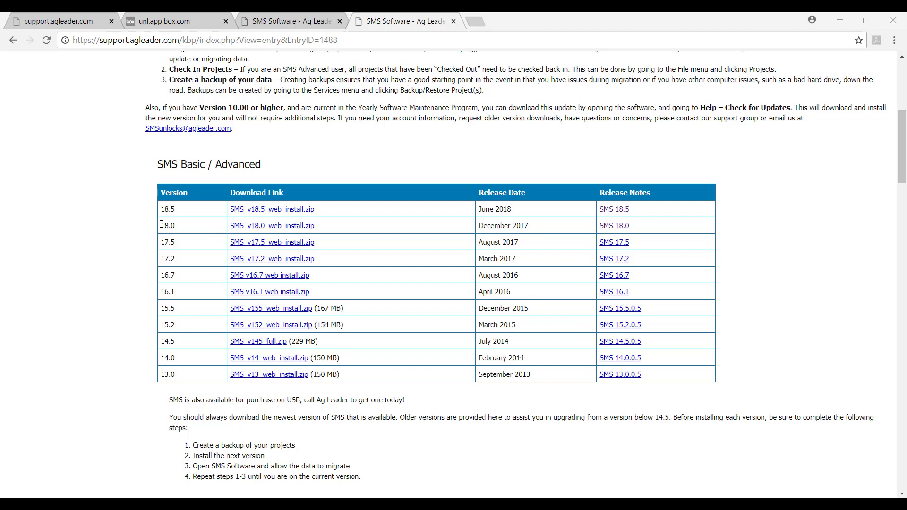
{"action": "key", "text": "alt+Left"}
- Open the SMS 18.5 release notes PDF and scroll to its installation steps
{"action": "left_click", "coordinate": [615, 215]}
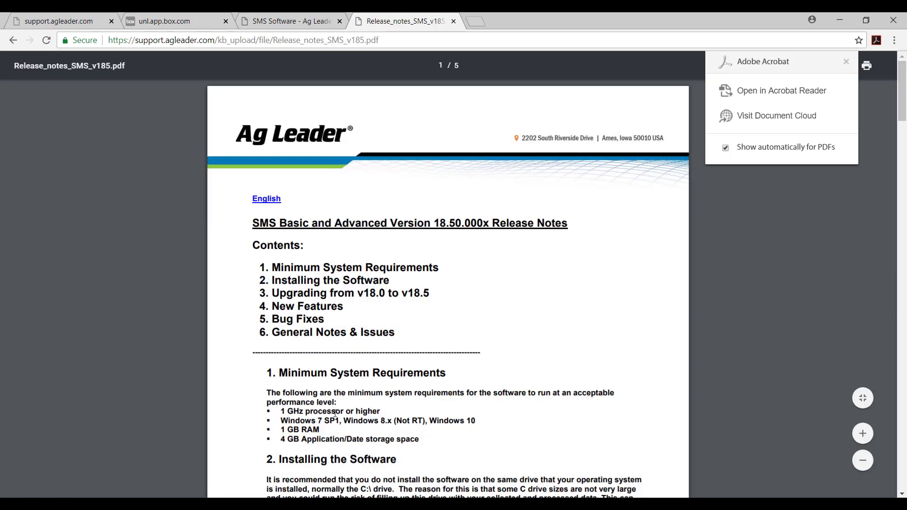
{"action": "scroll", "coordinate": [335, 413], "scroll_direction": "down", "scroll_amount": 2}
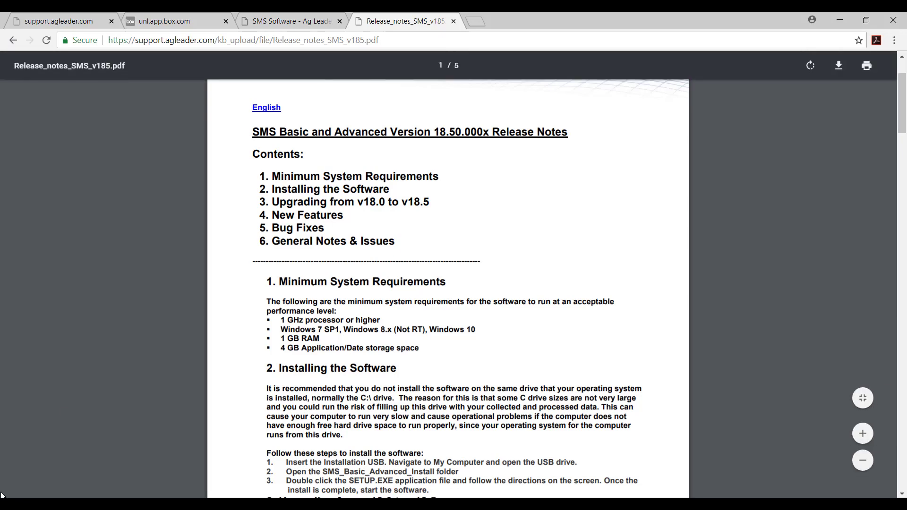
- Go to Settings > Update & Security > Windows Update to confirm the PC is up to date
{"action": "key", "text": "super"}
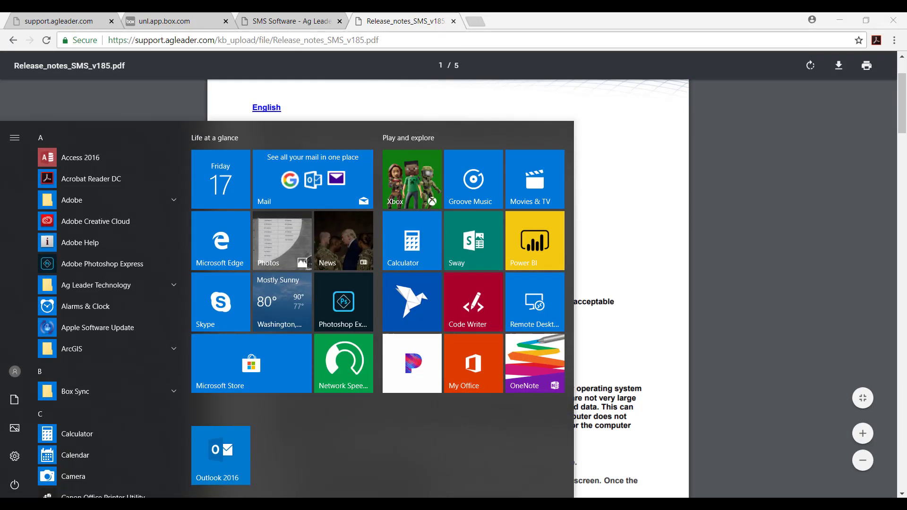
{"action": "left_click", "coordinate": [15, 456]}
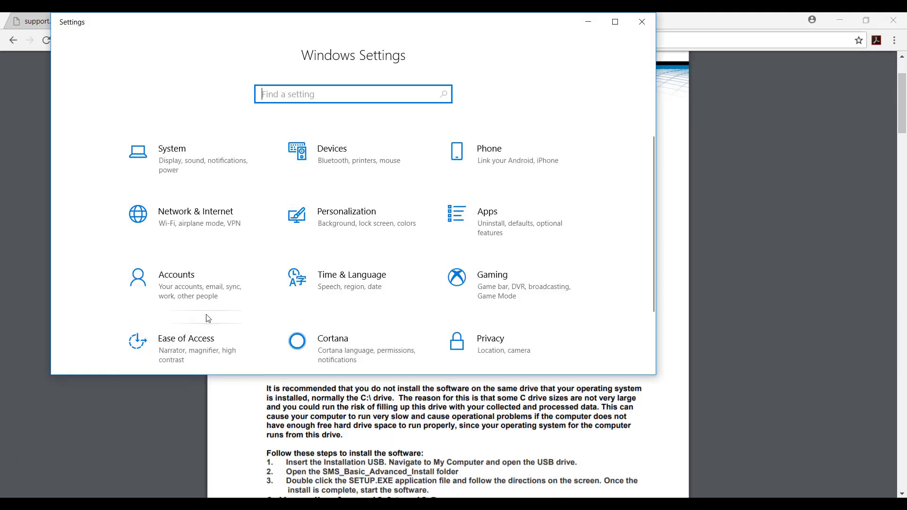
{"action": "scroll", "coordinate": [214, 247], "scroll_direction": "down", "scroll_amount": 2}
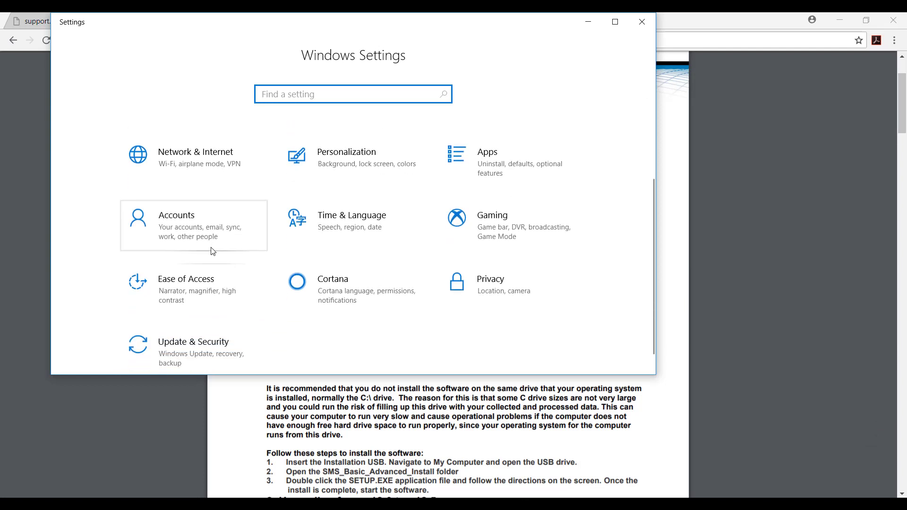
{"action": "left_click", "coordinate": [202, 341]}
{"action": "left_click", "coordinate": [202, 341]}
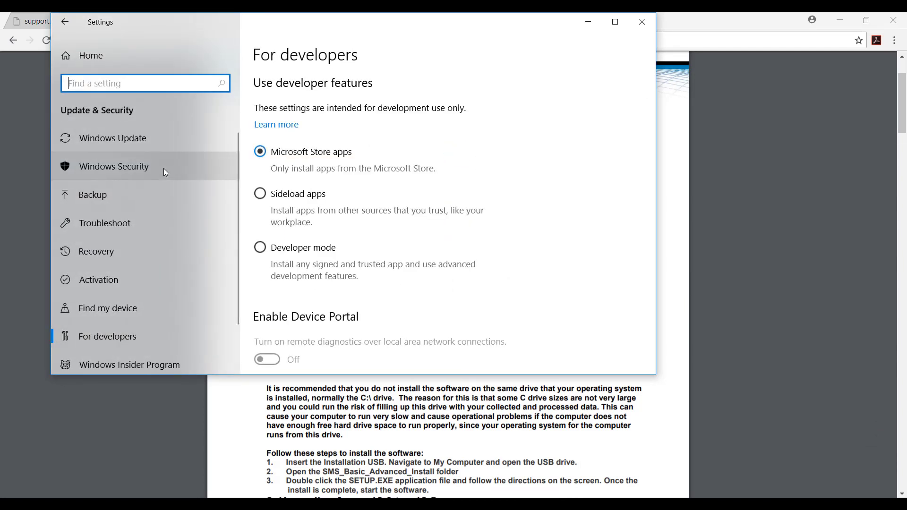
{"action": "left_click", "coordinate": [140, 139]}
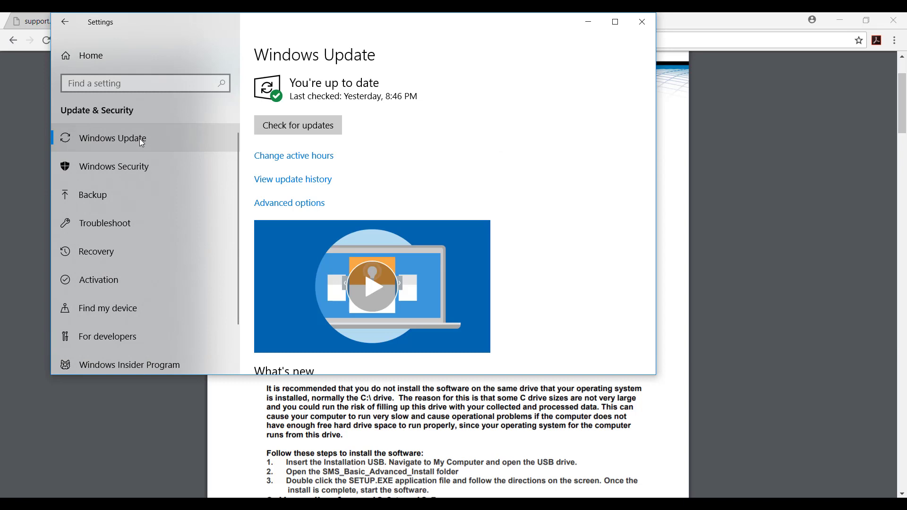
- Close Settings and return from the release notes PDF to the SMS Software download table
{"action": "left_click", "coordinate": [649, 23]}
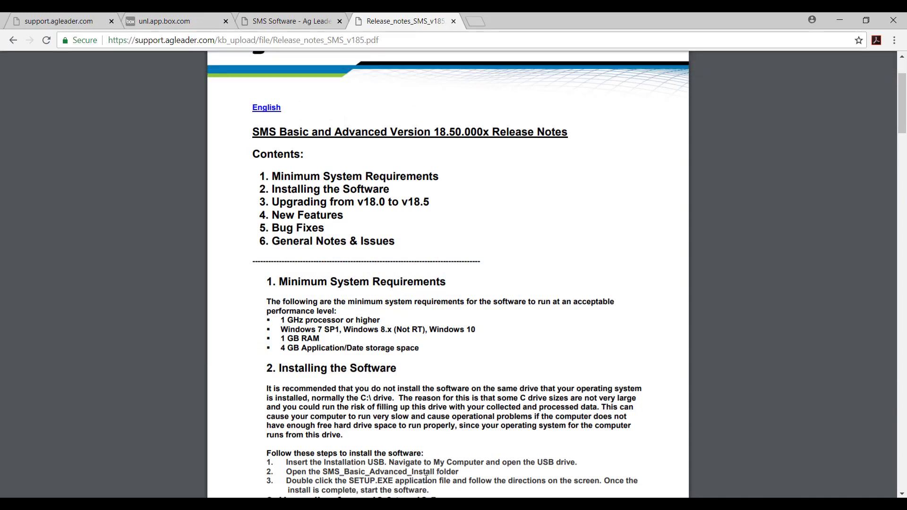
{"action": "scroll", "coordinate": [439, 477], "scroll_direction": "up", "scroll_amount": 2}
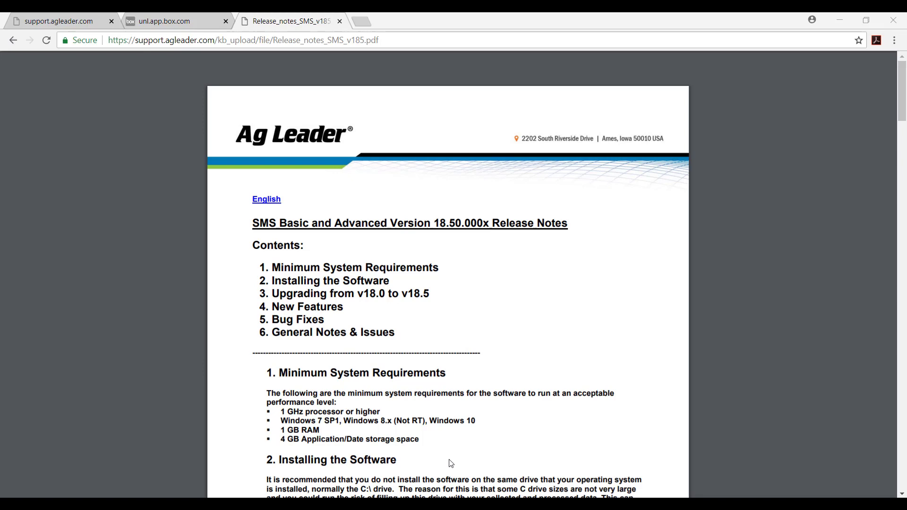
{"action": "left_click", "coordinate": [12, 41]}
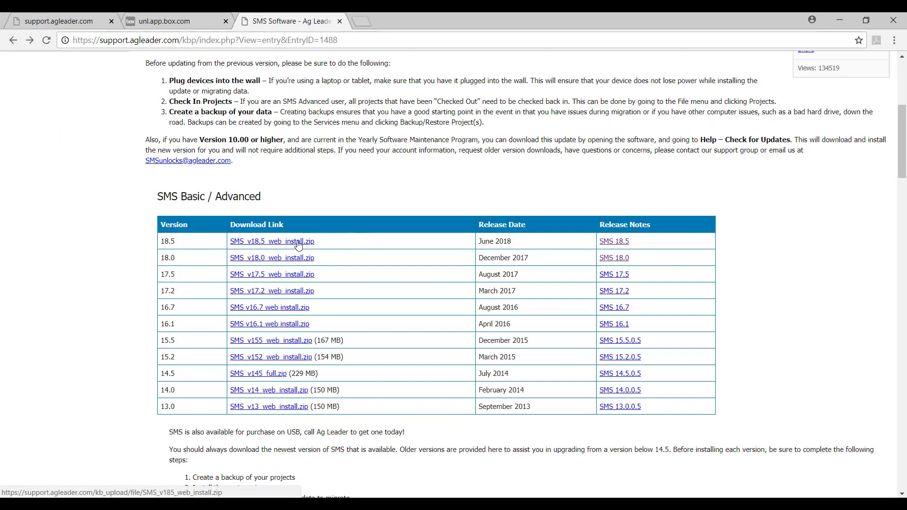
- Download SMS_v18.5_web_install.zip (220 MB) and open it from the download bar
{"action": "left_click", "coordinate": [298, 243]}
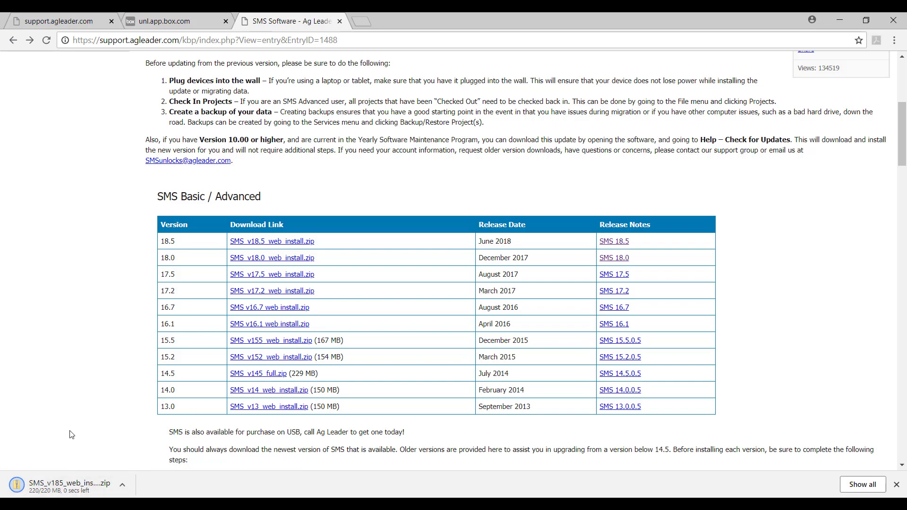
{"action": "left_click", "coordinate": [63, 487]}
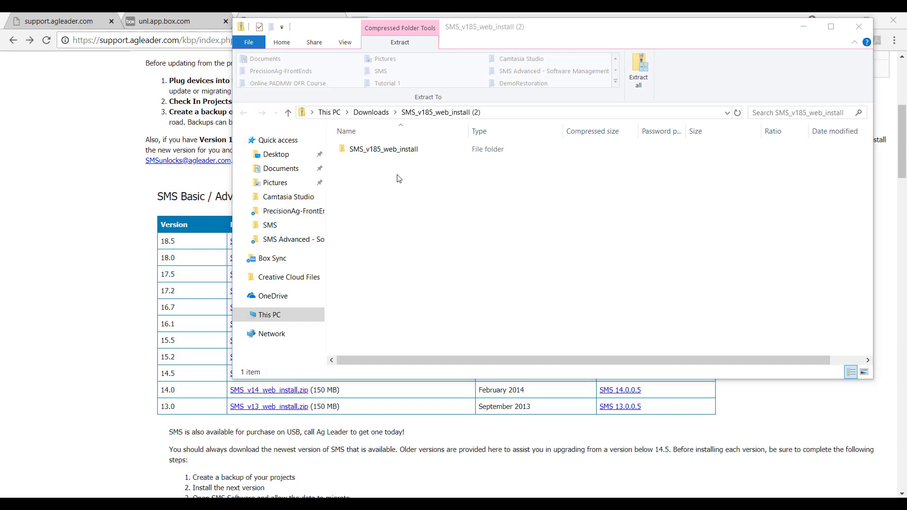
- Open the SMS_v185_web_install folder in the zip, minimize Chrome, and select the setup file
{"action": "double_click", "coordinate": [385, 150]}
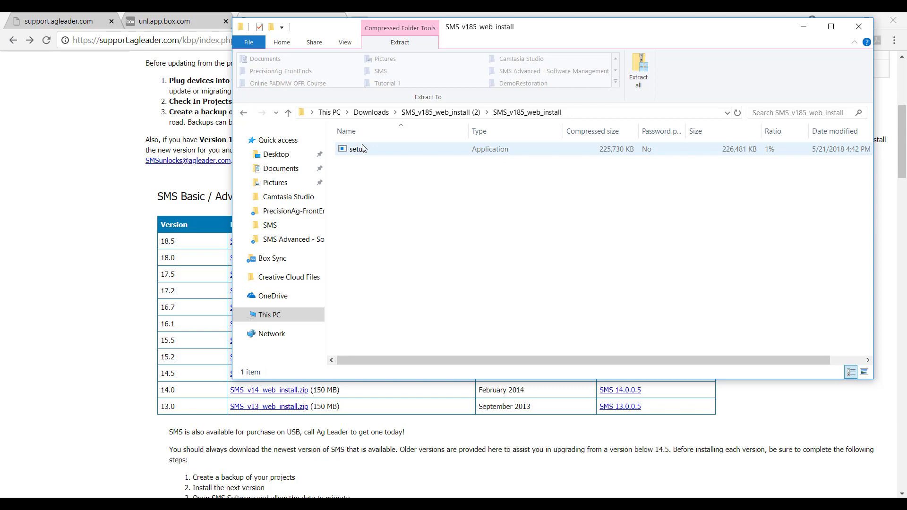
{"action": "left_click", "coordinate": [803, 26]}
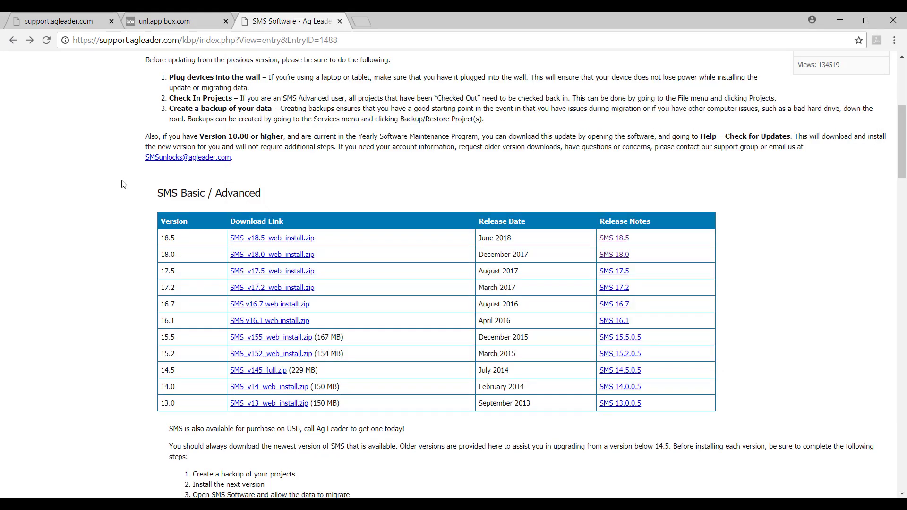
{"action": "left_click", "coordinate": [838, 25]}
{"action": "left_click", "coordinate": [367, 152]}
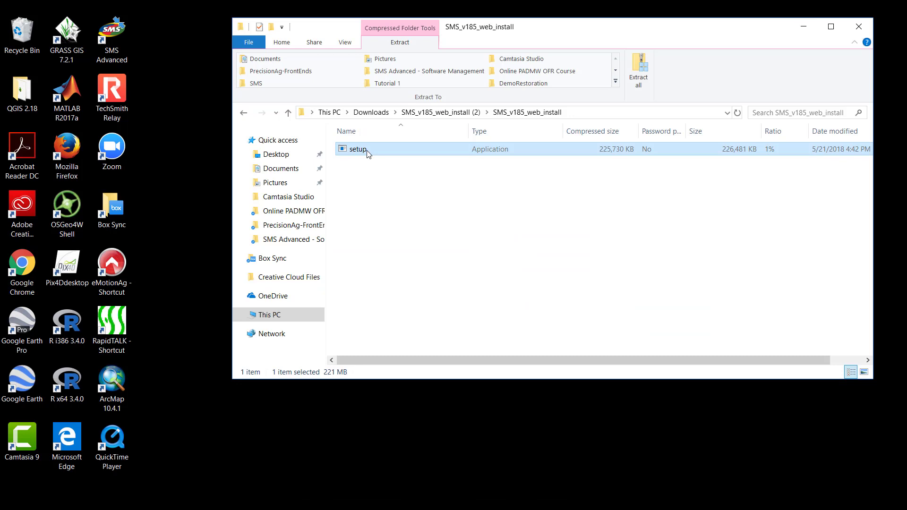
- Run setup and confirm English (United States) as the installation language
{"action": "double_click", "coordinate": [367, 150]}
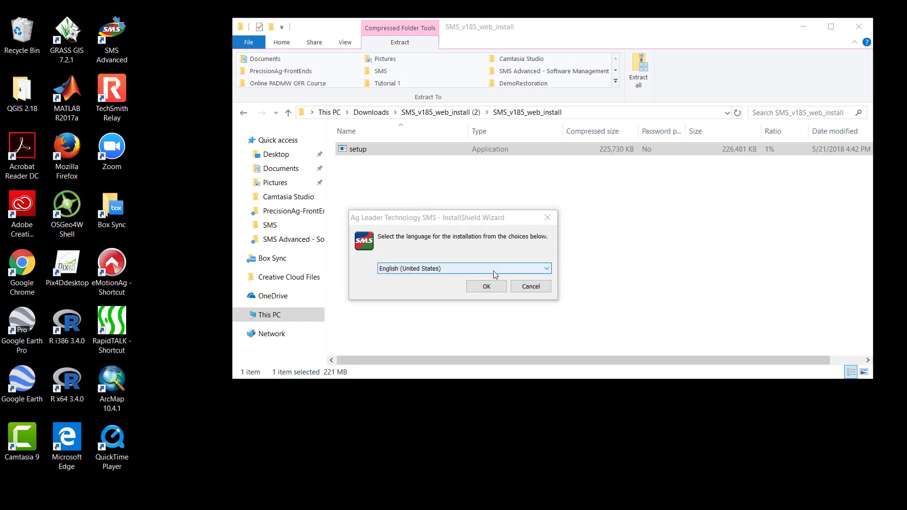
{"action": "left_click", "coordinate": [415, 261]}
{"action": "left_click", "coordinate": [439, 268]}
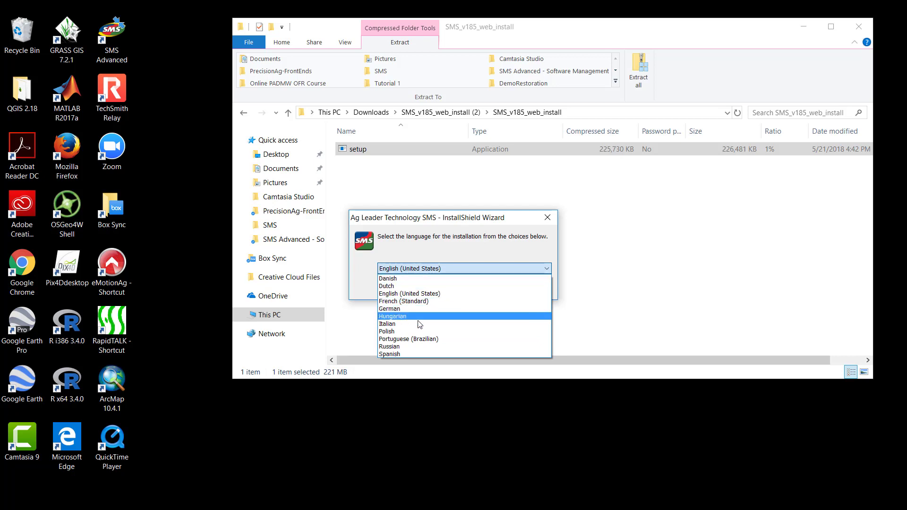
{"action": "left_click", "coordinate": [414, 294]}
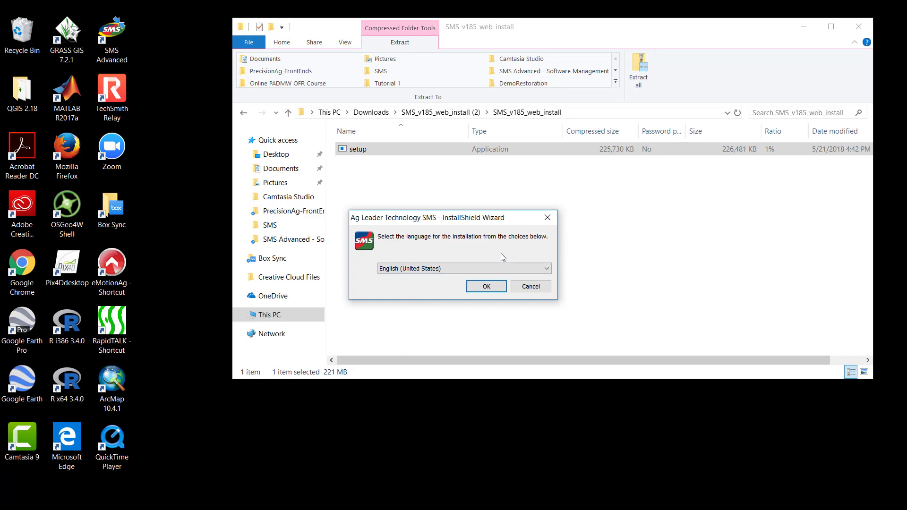
{"action": "left_click", "coordinate": [487, 287]}
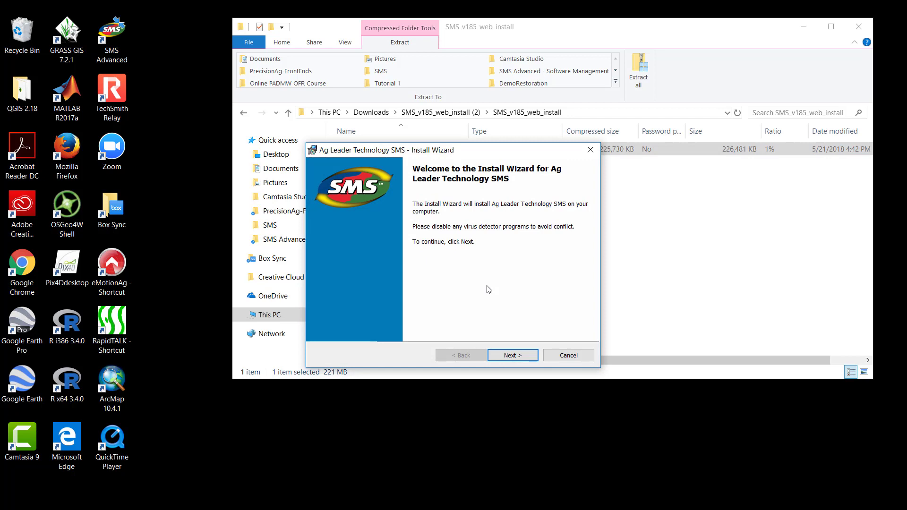
- Pass the welcome page, accept the license terms, and continue to Destination Folder
{"action": "left_click", "coordinate": [524, 355]}
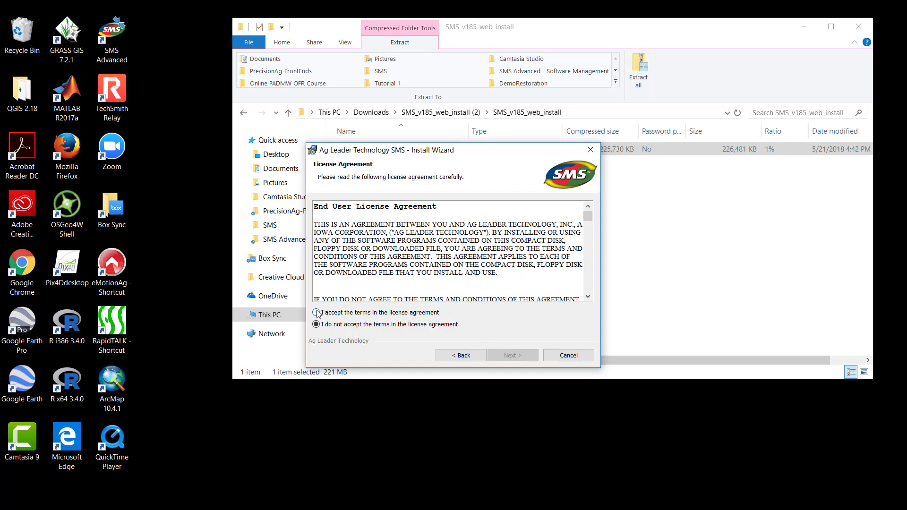
{"action": "left_click", "coordinate": [316, 313]}
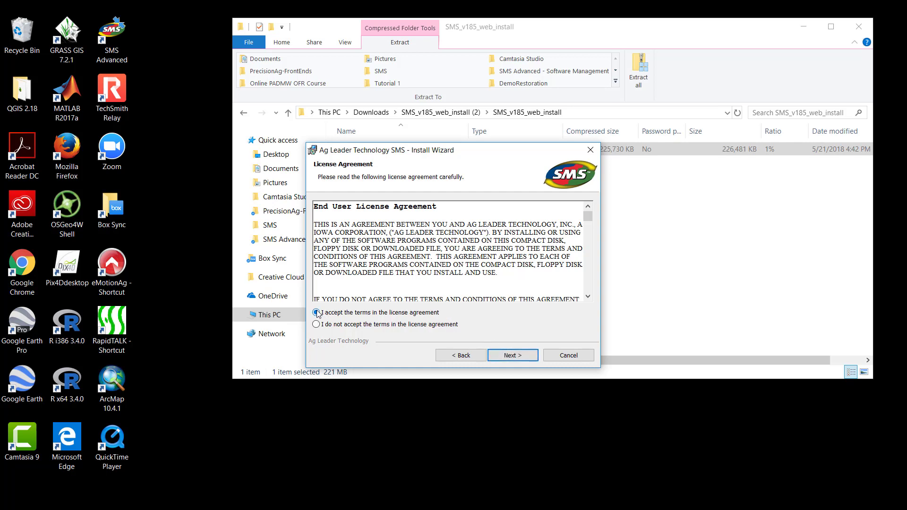
{"action": "left_click", "coordinate": [511, 356]}
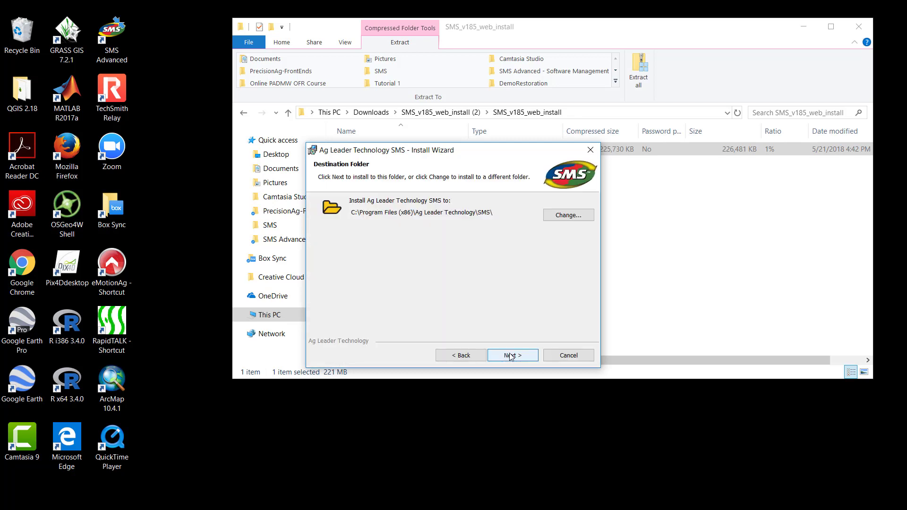
- Browse up to the C: drive under Change..., then cancel to keep C:\Program Files (x86)\Ag Leader Technology\SMS\
{"action": "left_click", "coordinate": [513, 356]}
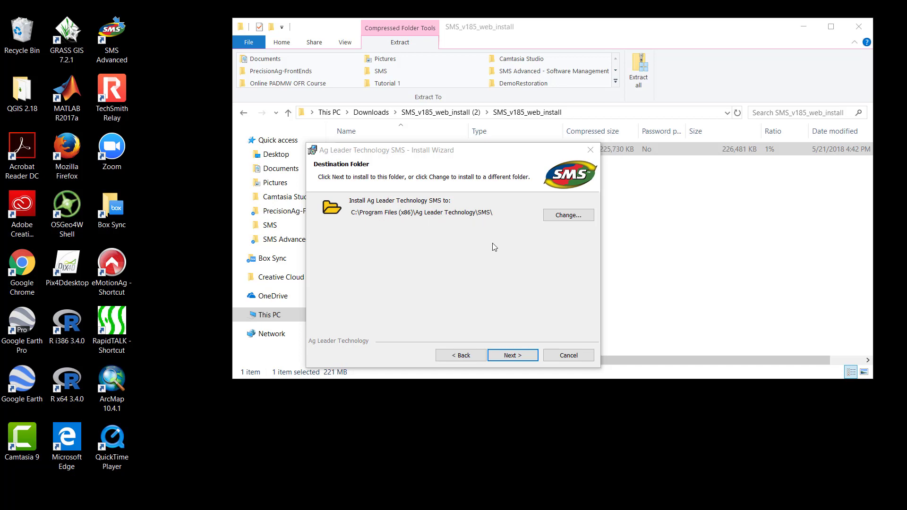
{"action": "left_click", "coordinate": [577, 221]}
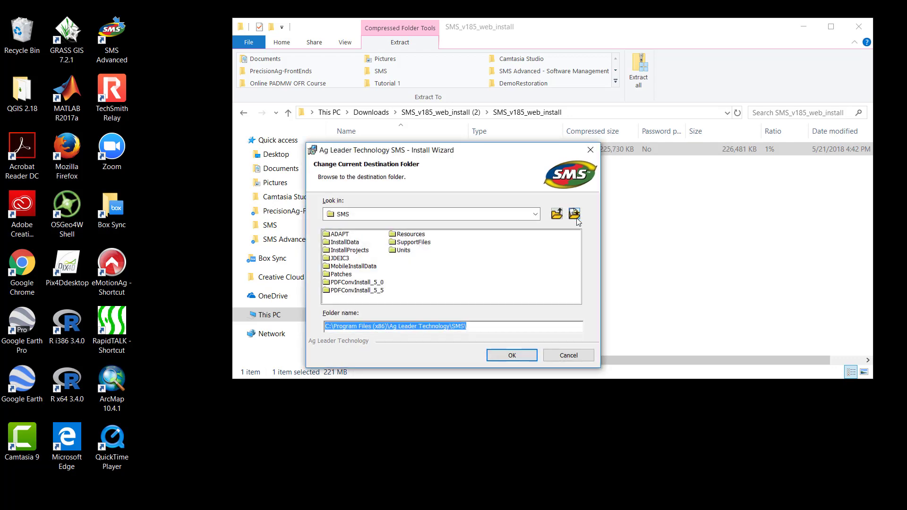
{"action": "left_click", "coordinate": [556, 215]}
{"action": "left_click", "coordinate": [557, 215]}
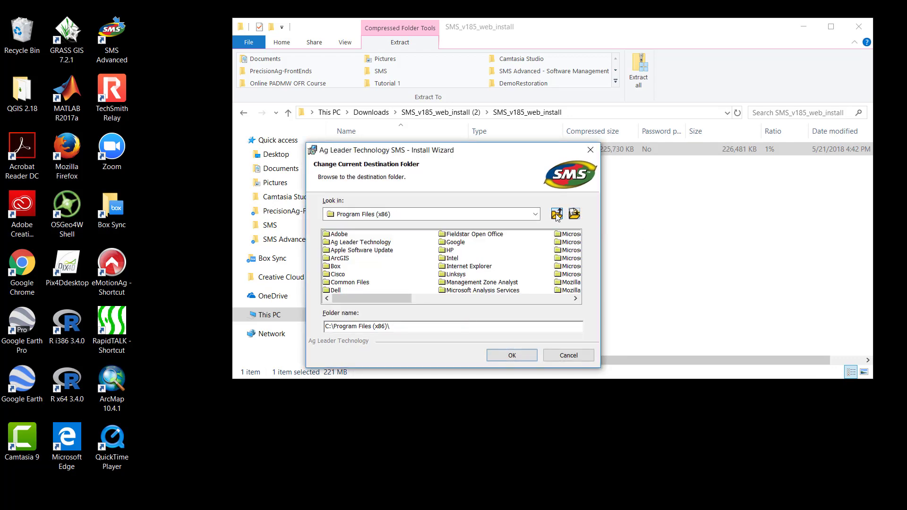
{"action": "left_click", "coordinate": [557, 214]}
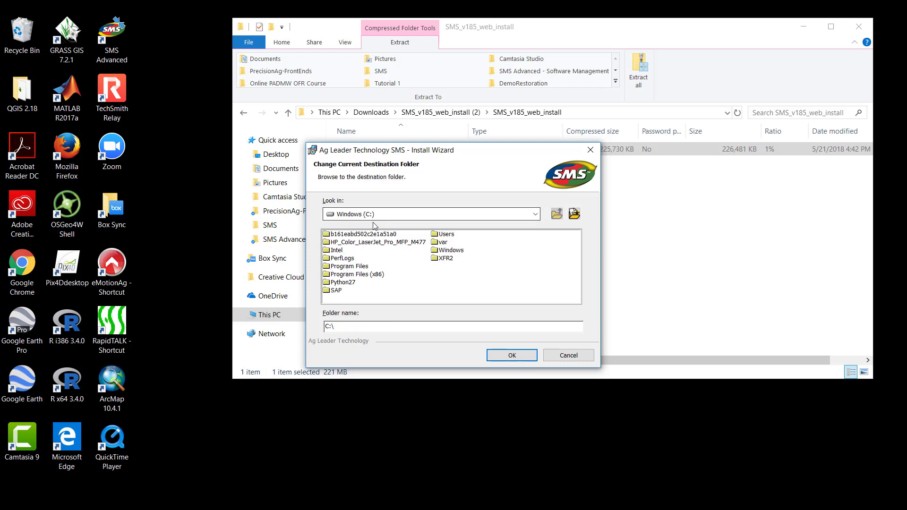
{"action": "left_click", "coordinate": [565, 359]}
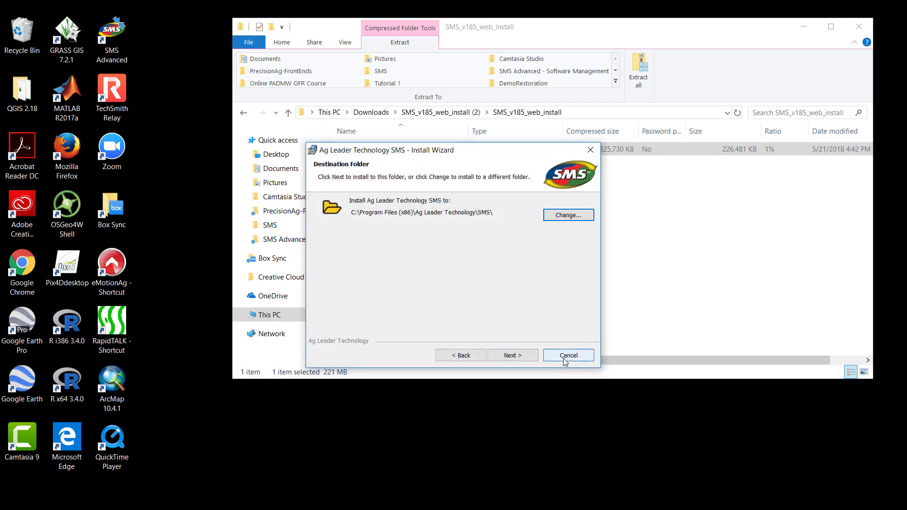
- Pick SMS Advanced as the install type and advance past the English-only language selection
{"action": "left_click", "coordinate": [523, 358]}
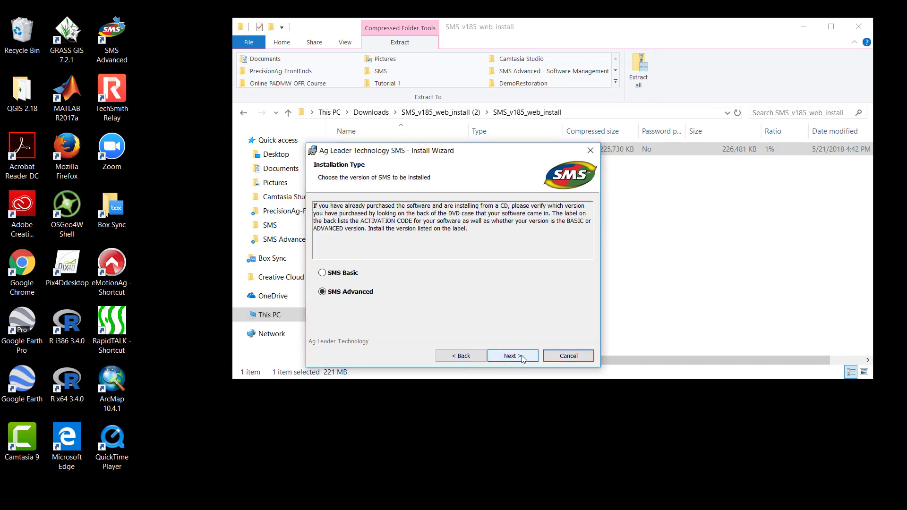
{"action": "left_click", "coordinate": [521, 357]}
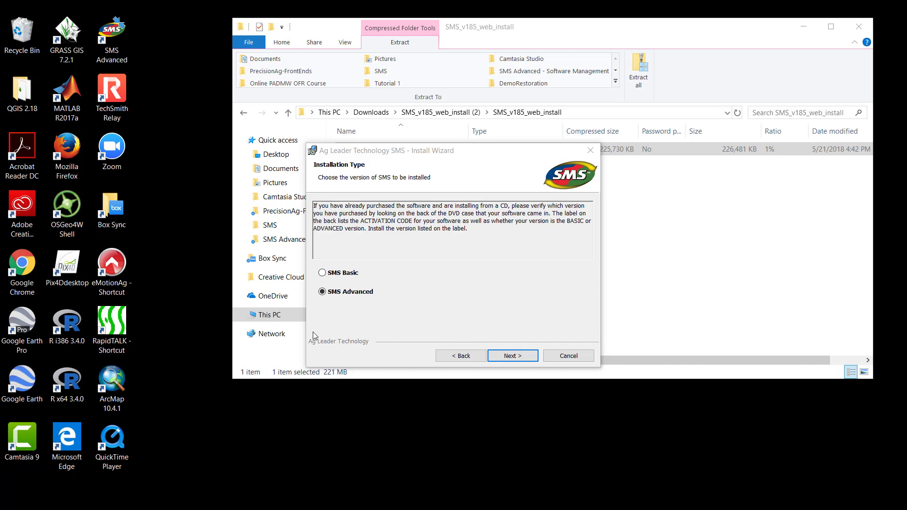
{"action": "left_click", "coordinate": [322, 292]}
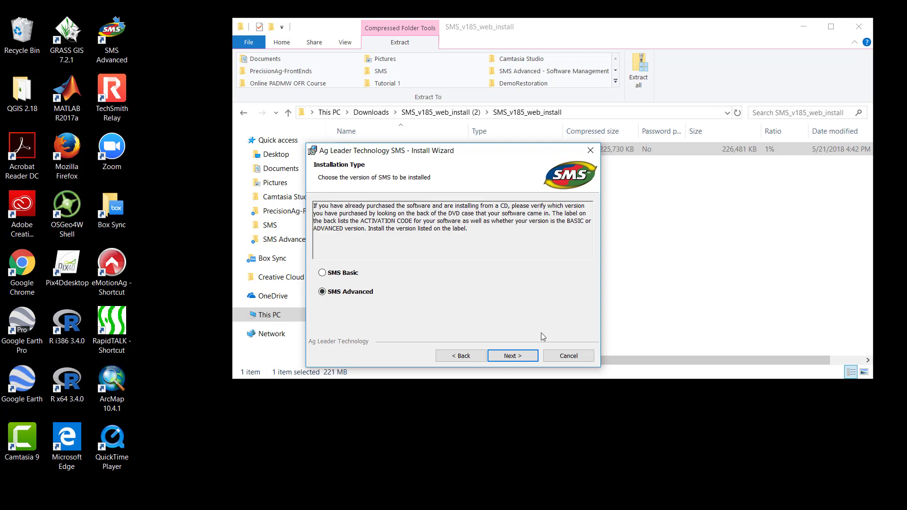
{"action": "left_click", "coordinate": [522, 360]}
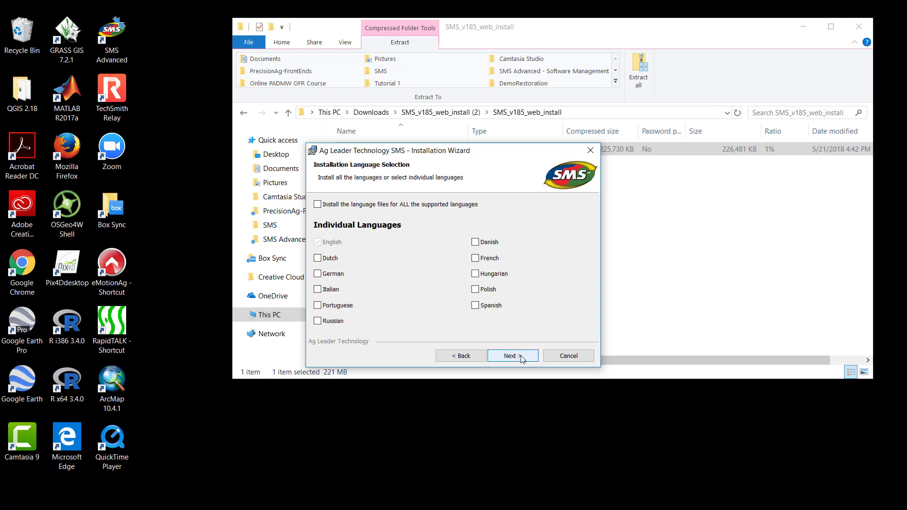
{"action": "left_click", "coordinate": [521, 357]}
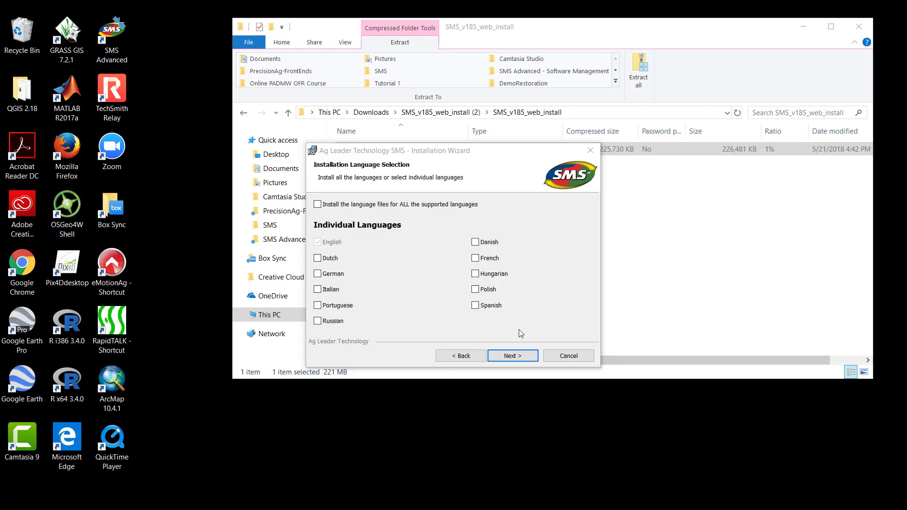
- Install SMS with English language files, approve the prompt, and finish the wizard
{"action": "left_click", "coordinate": [512, 356]}
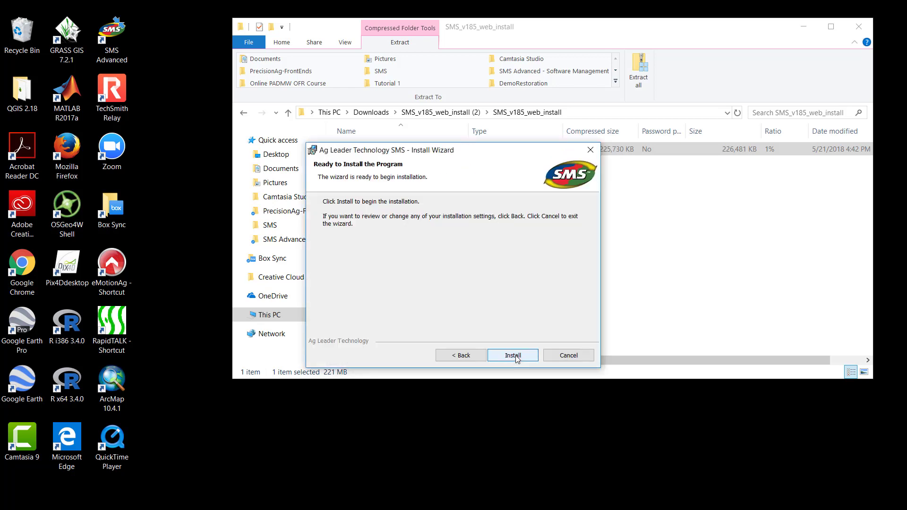
{"action": "left_click", "coordinate": [516, 357]}
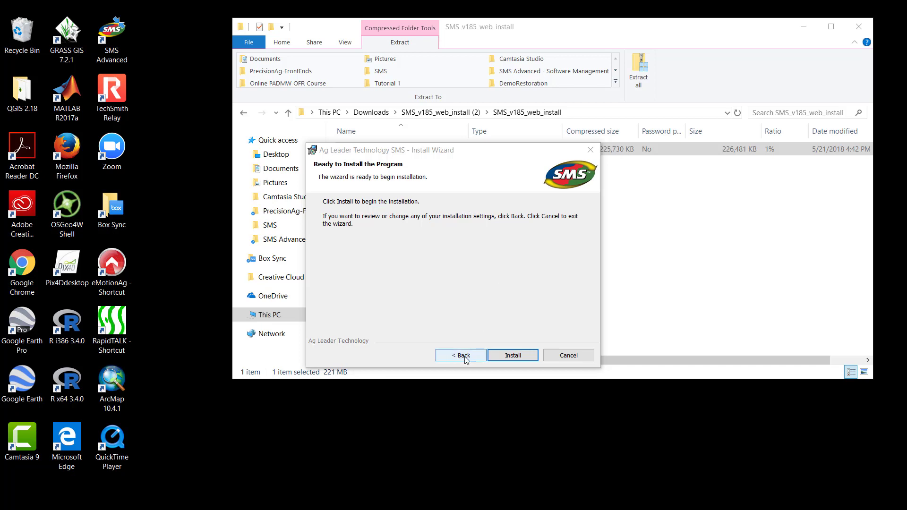
{"action": "left_click", "coordinate": [510, 357]}
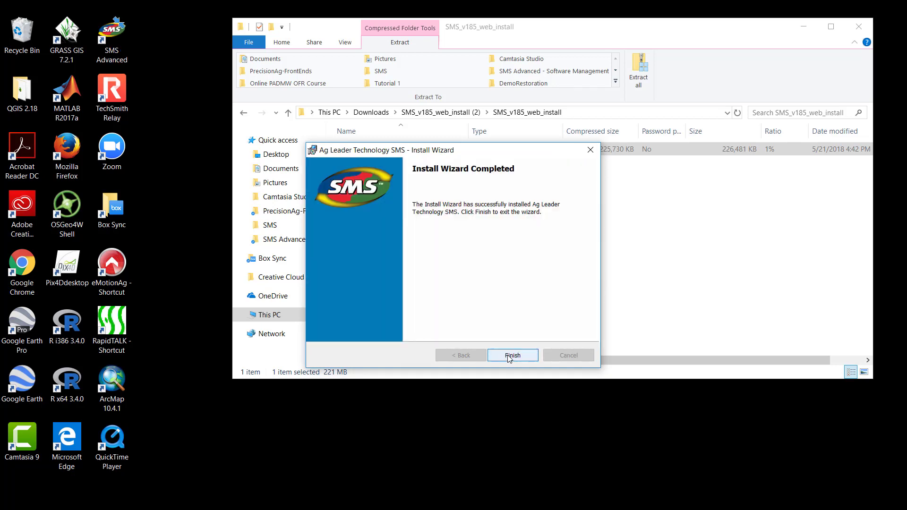
{"action": "left_click", "coordinate": [510, 358]}
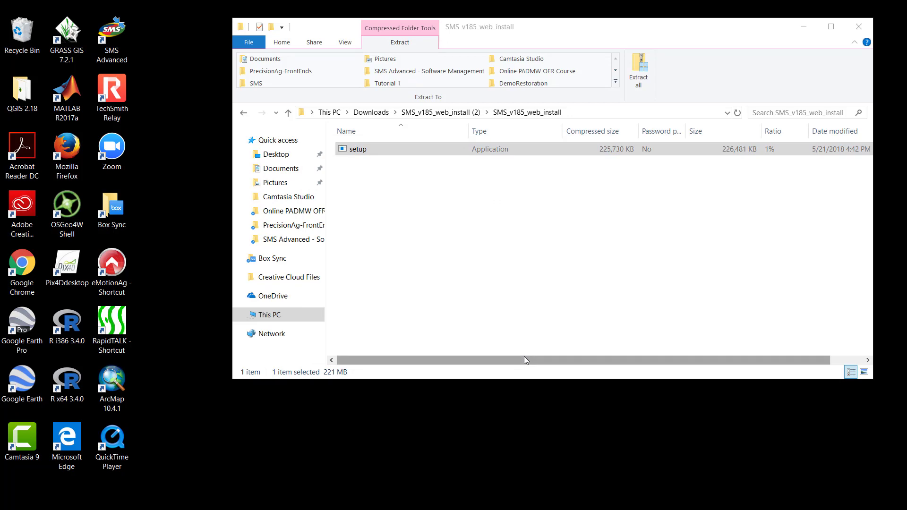
- Minimize File Explorer and start SMS Advanced from its desktop shortcut
{"action": "left_click", "coordinate": [805, 29]}
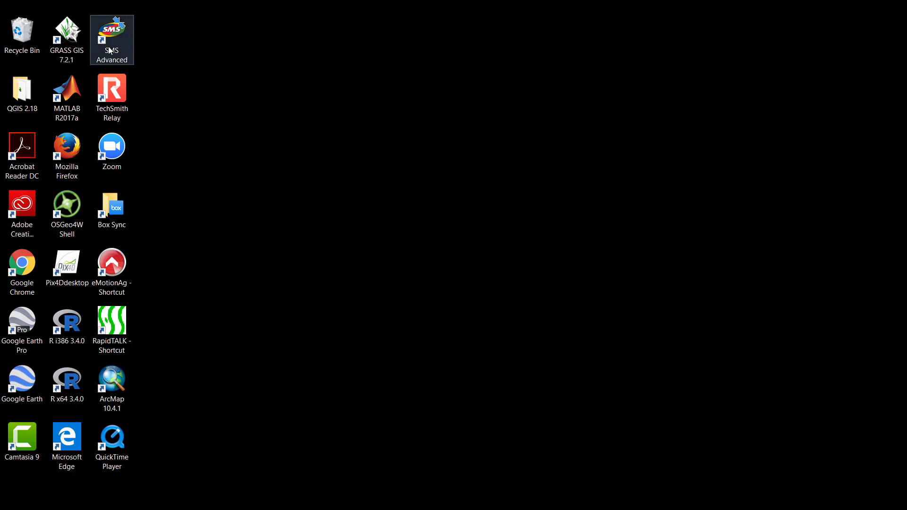
{"action": "double_click", "coordinate": [102, 43]}
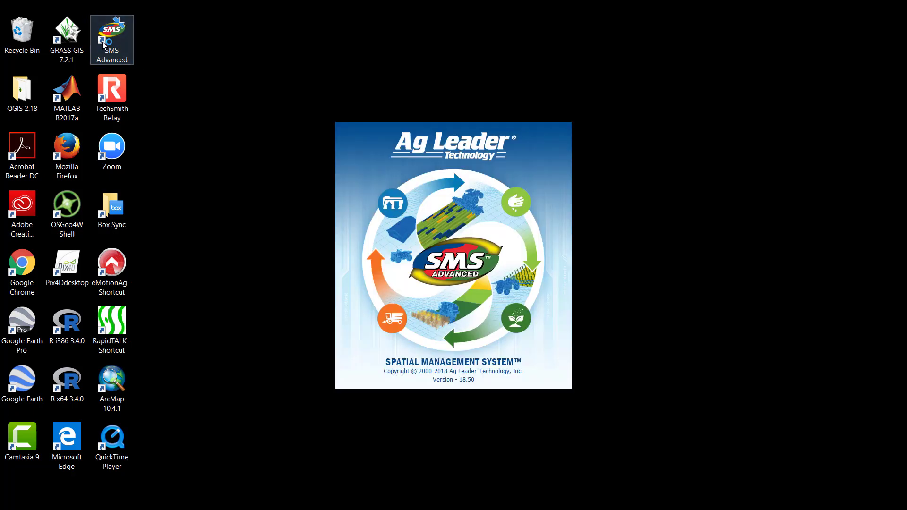